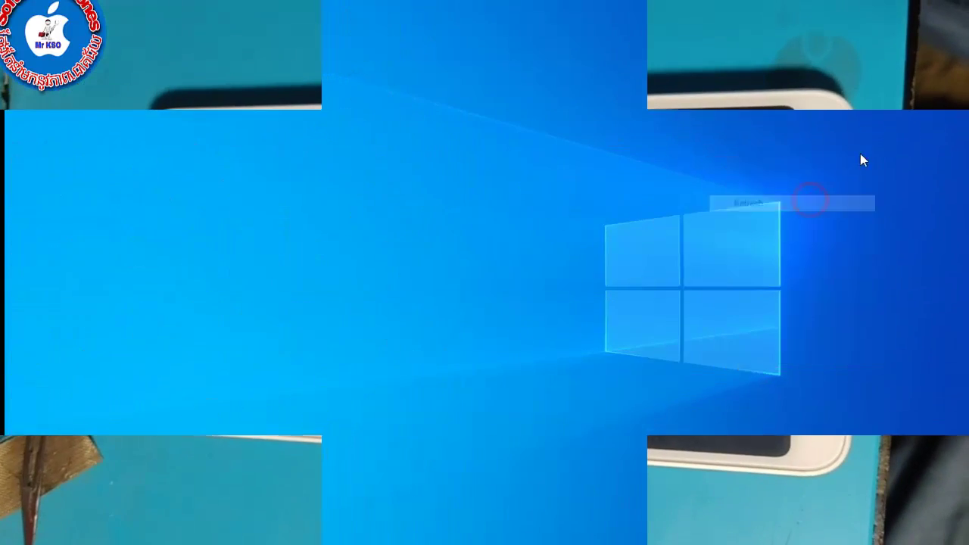
click(757, 198)
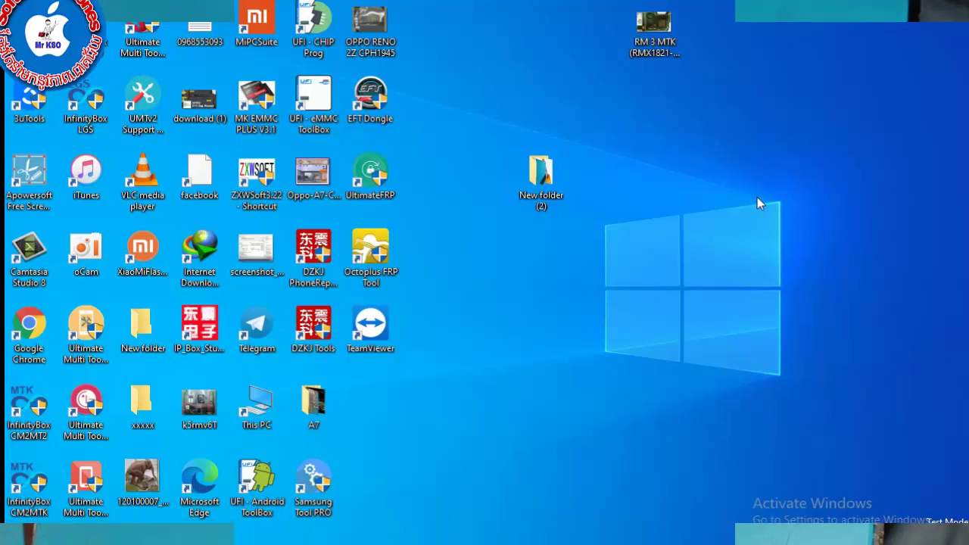
right_click(761, 176)
click(695, 217)
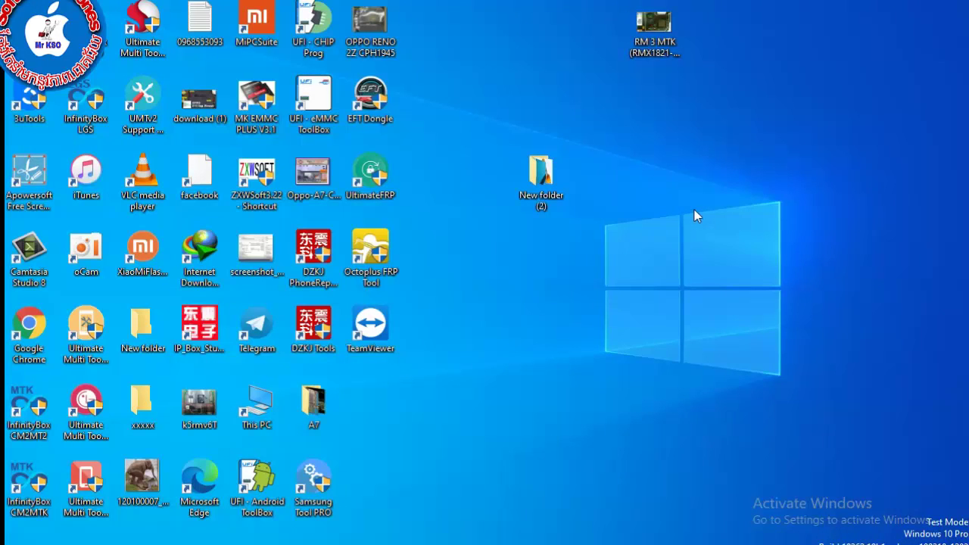
right_click(764, 176)
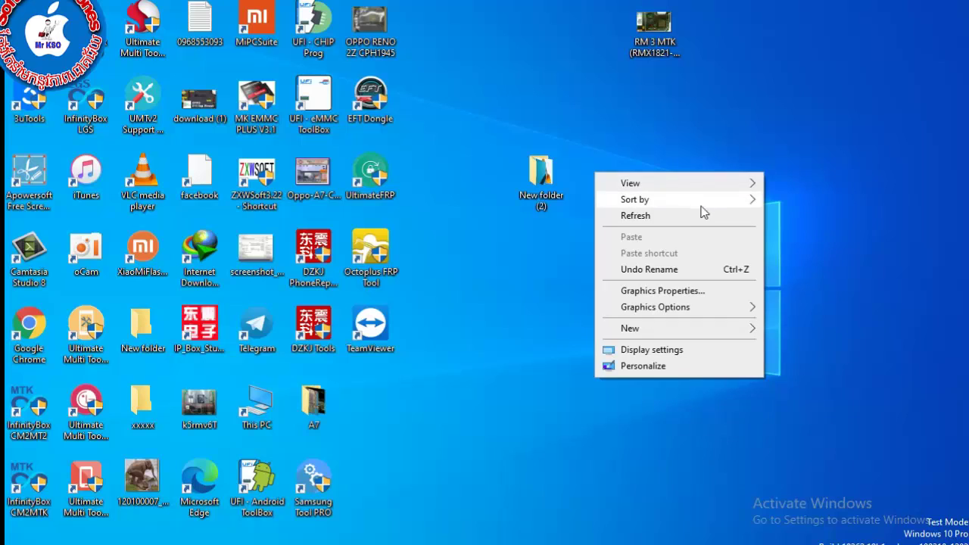
click(685, 220)
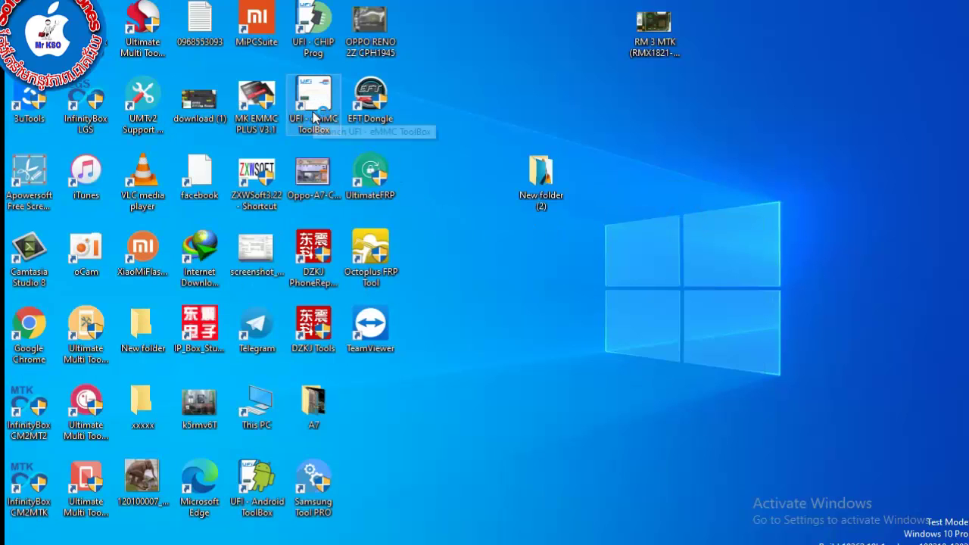
Launch UFI eMMC ToolBox and, in File Explorer, open Redmi 6A's "Fix Redmi 6a after flashing only fastboot mode" folder.
key(Return)
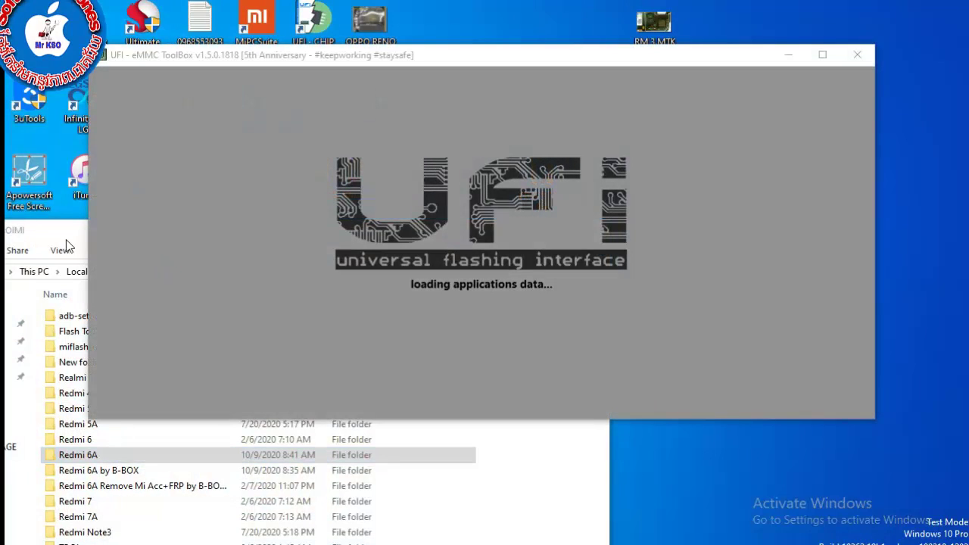
drag(65, 240, 267, 90)
click(281, 293)
double_click(285, 293)
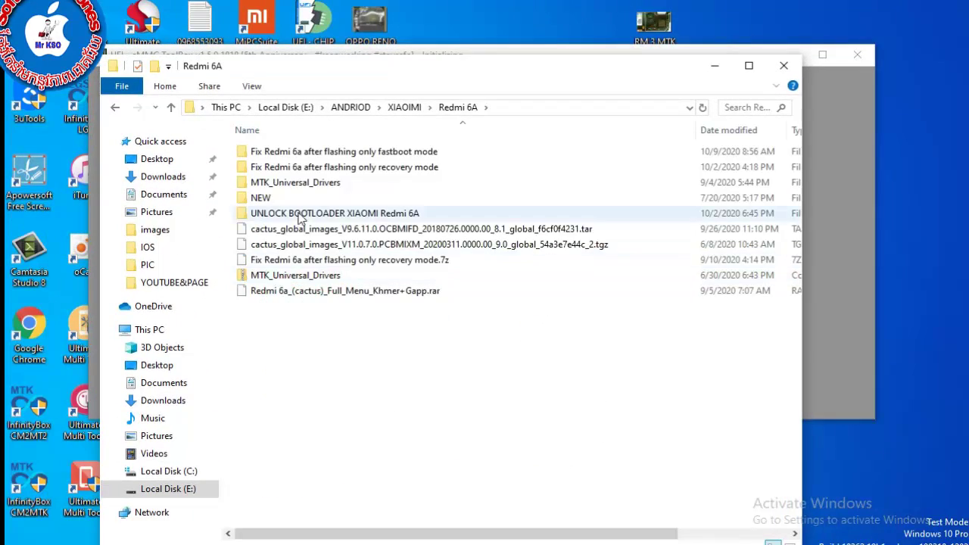
click(307, 153)
double_click(307, 154)
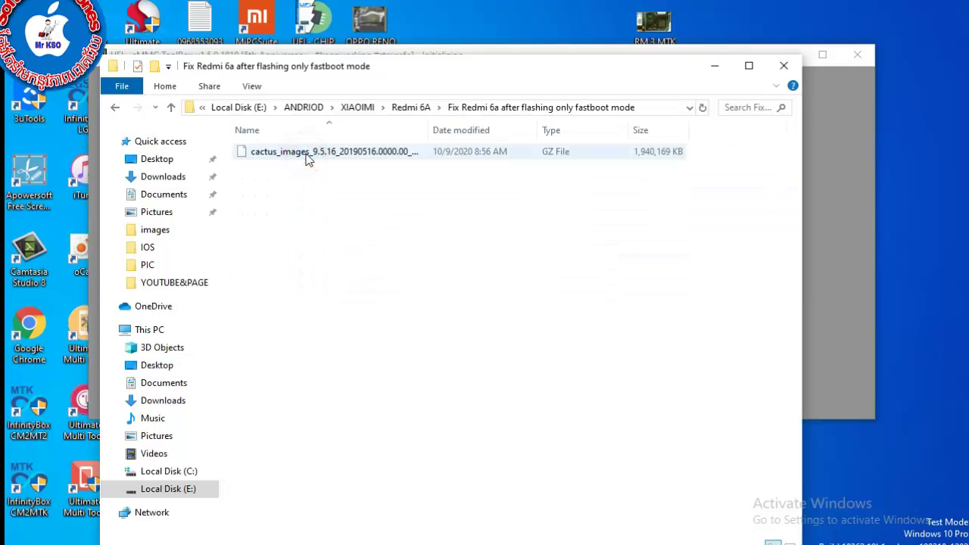
Extract the cactus_images_9.5.16 GZ archive with 7-Zip into its own subfolder of the current folder.
right_click(307, 153)
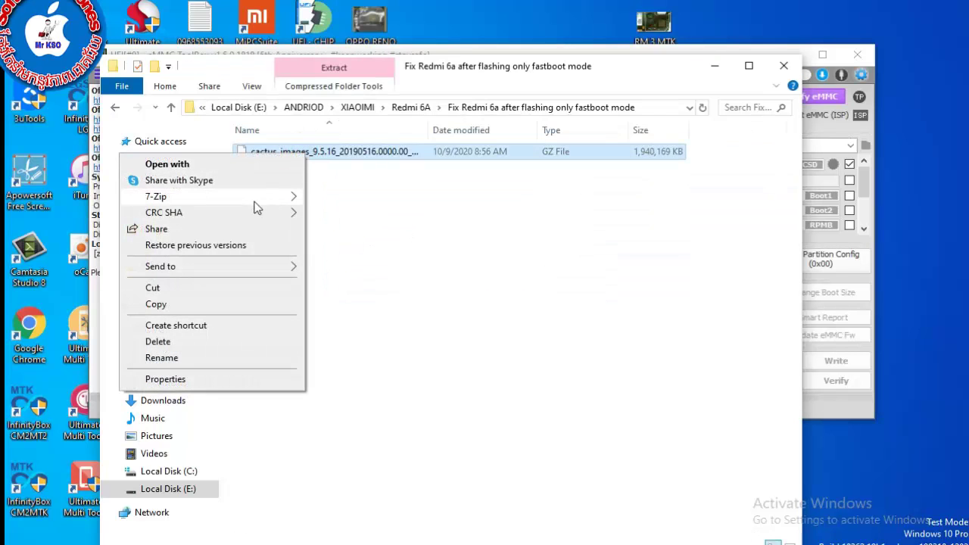
click(254, 198)
click(399, 228)
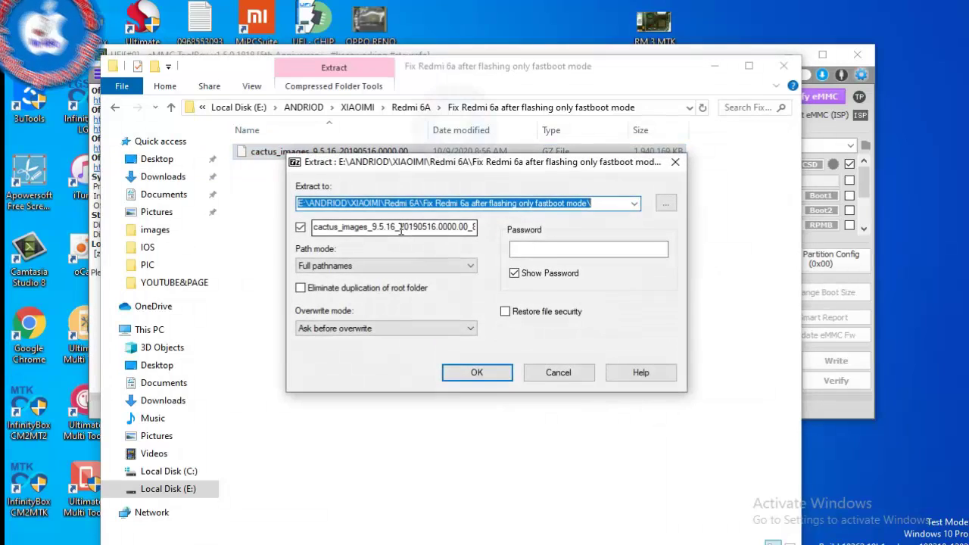
click(476, 370)
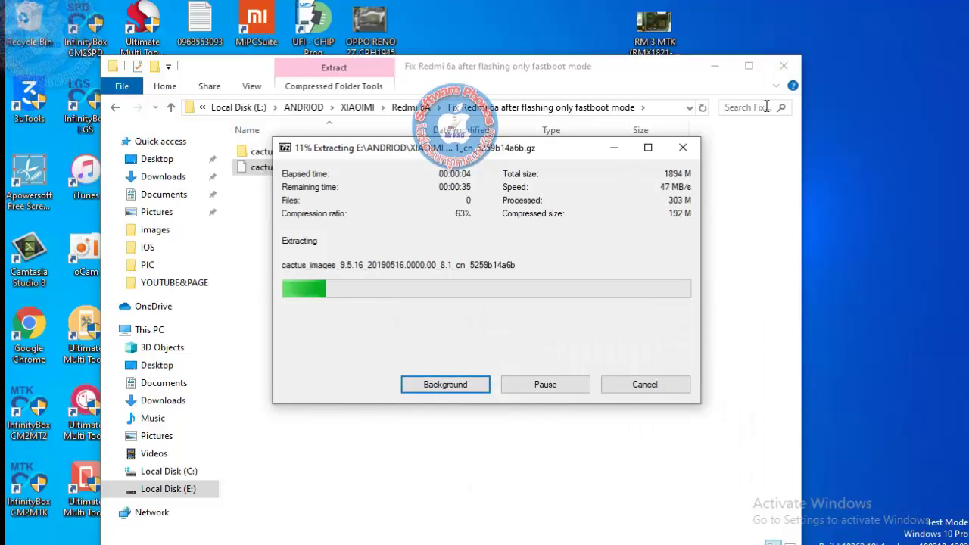
In UFI eMMC ToolBox, set the clock to 24 MHz and identify the eMMC to review its Android system info.
drag(642, 75, 316, 84)
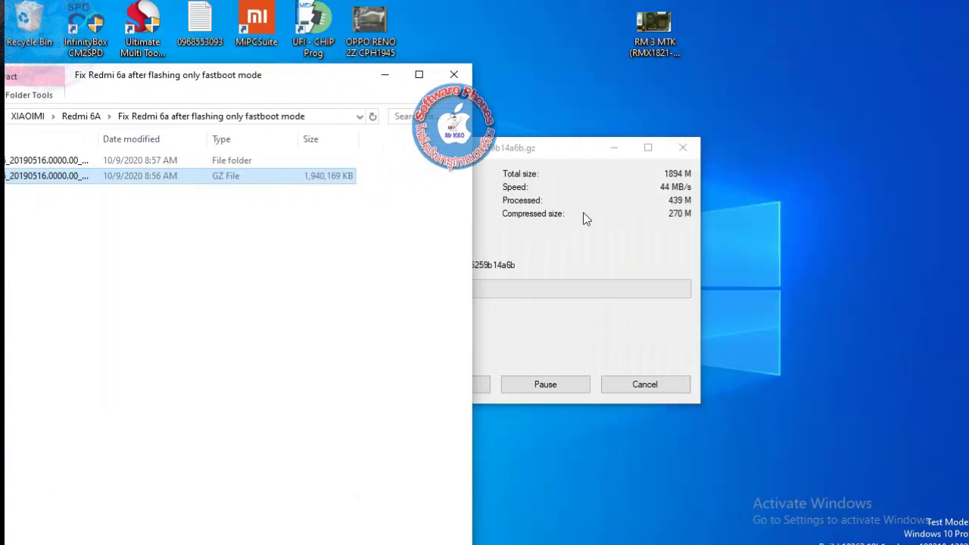
drag(569, 154, 367, 275)
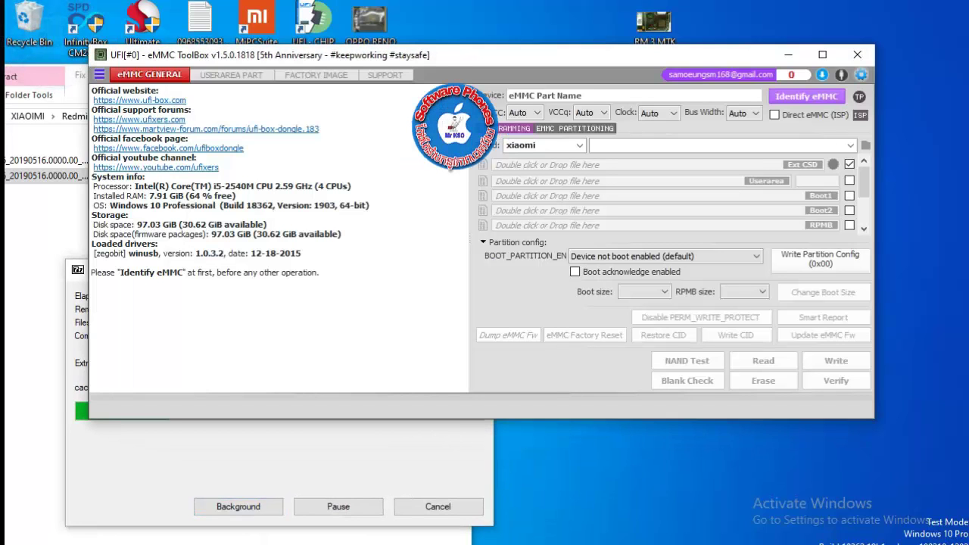
drag(456, 60, 500, 44)
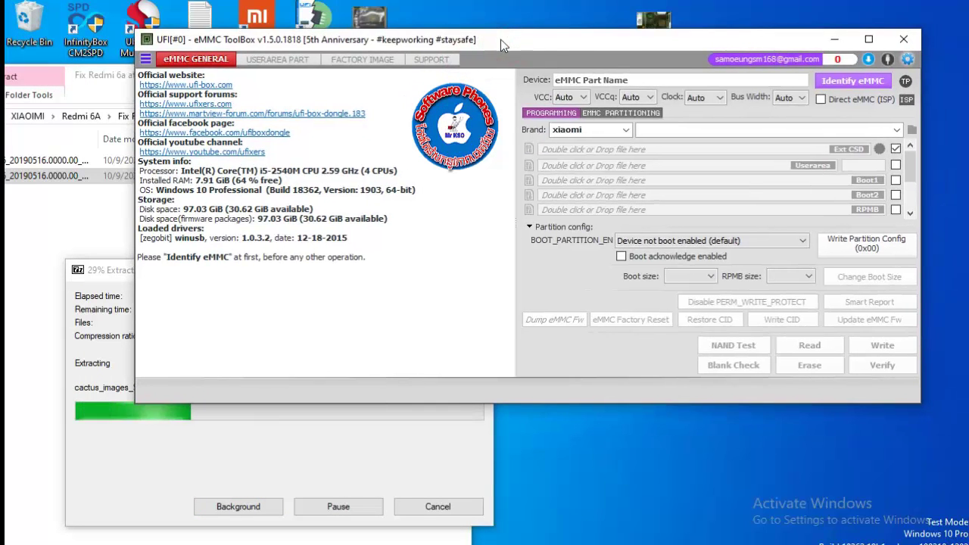
click(716, 97)
click(695, 183)
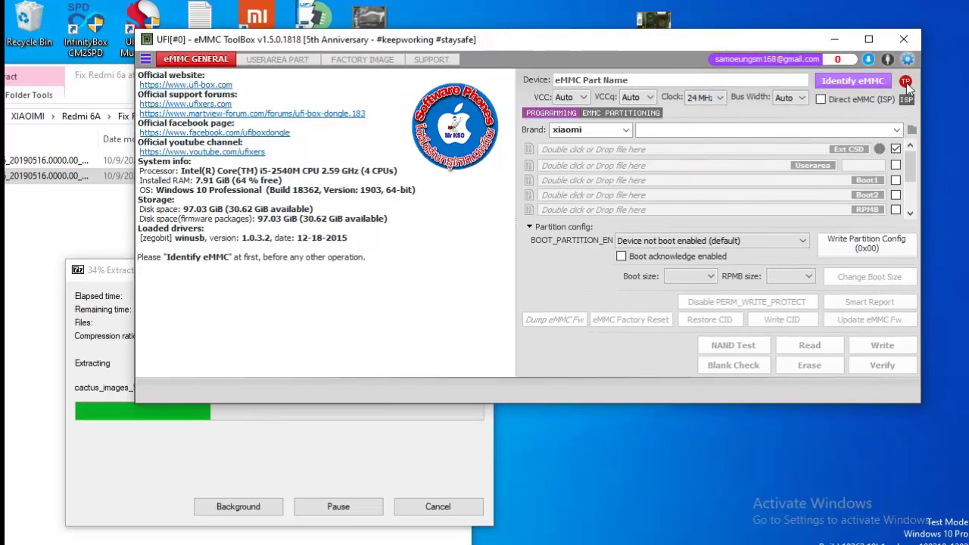
click(874, 81)
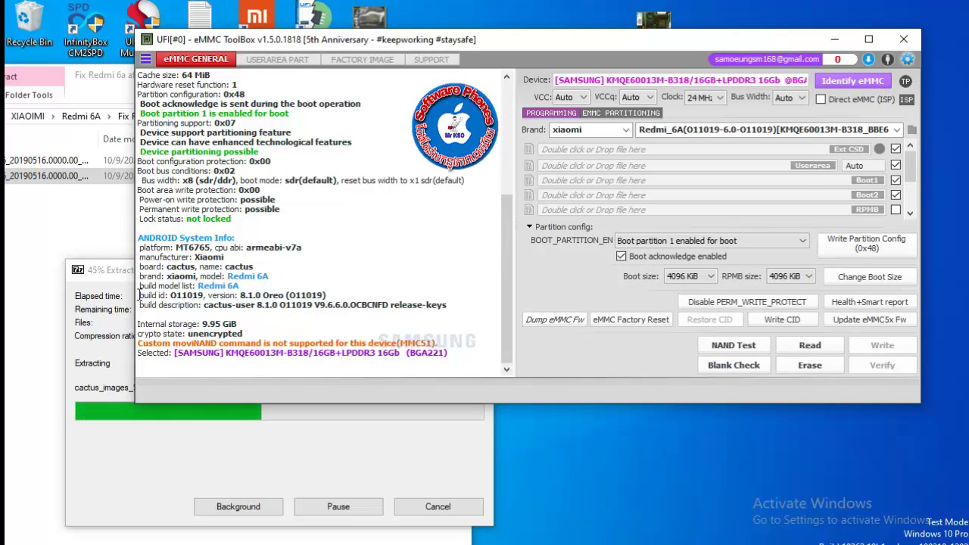
drag(140, 296, 238, 305)
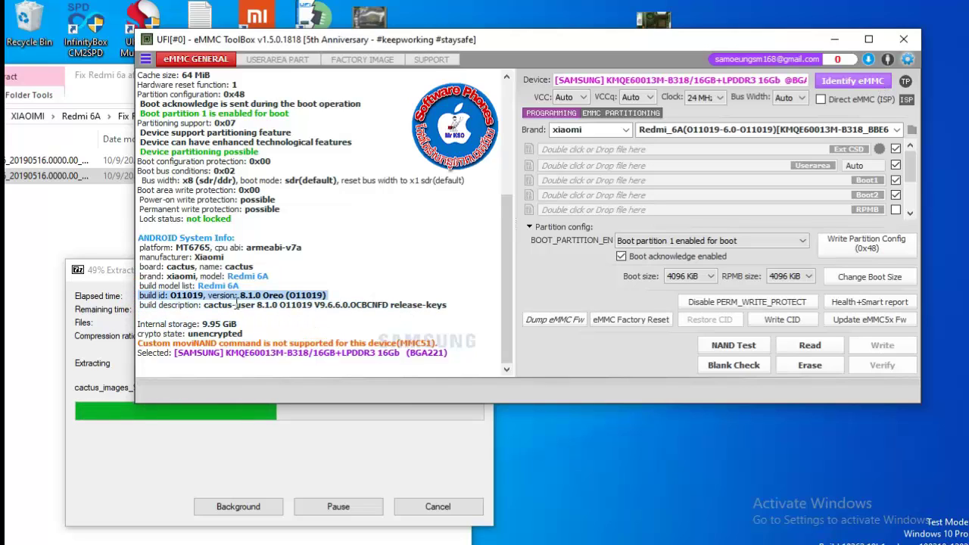
drag(139, 238, 454, 309)
click(394, 247)
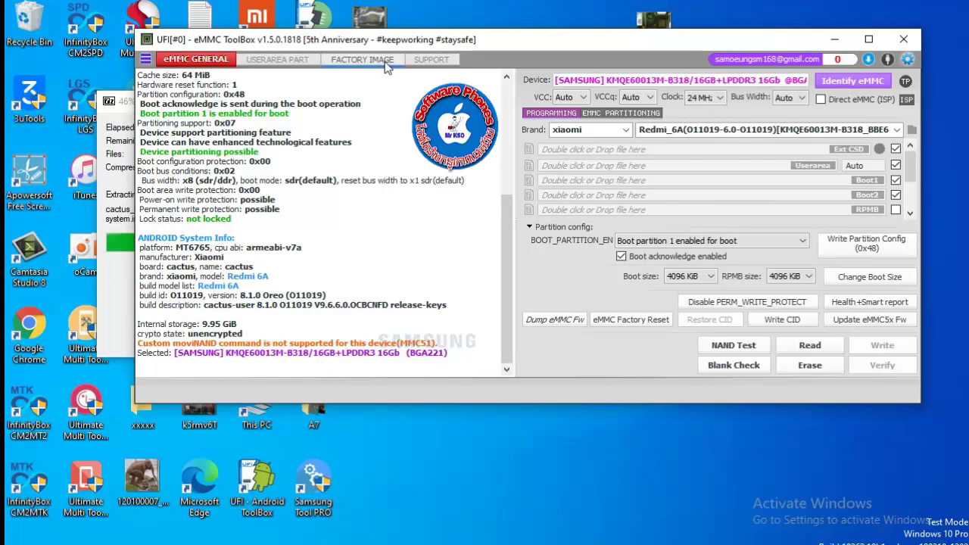
Set the factory image platform to MediaTek and load MT6765_Android_scatter from the extracted cactus firmware's images folder.
click(364, 60)
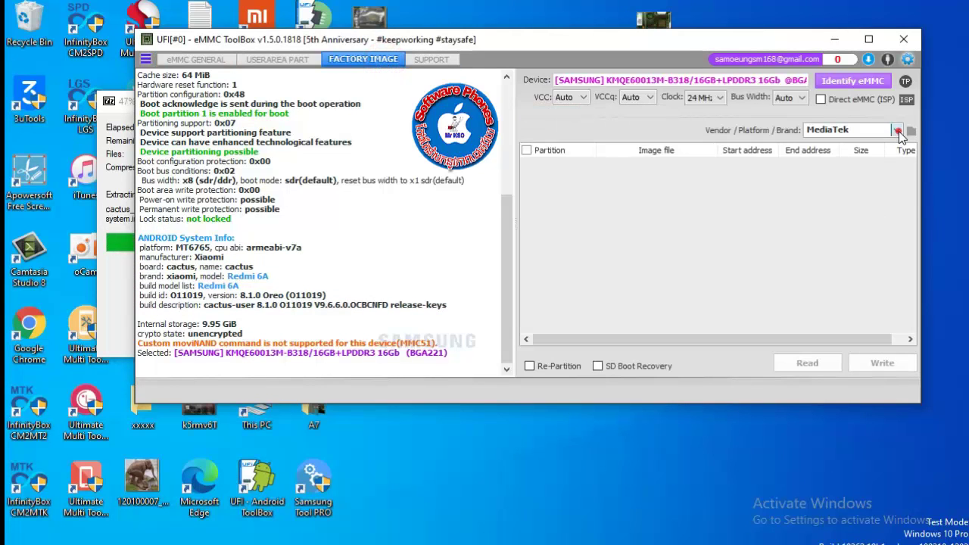
click(897, 131)
click(877, 147)
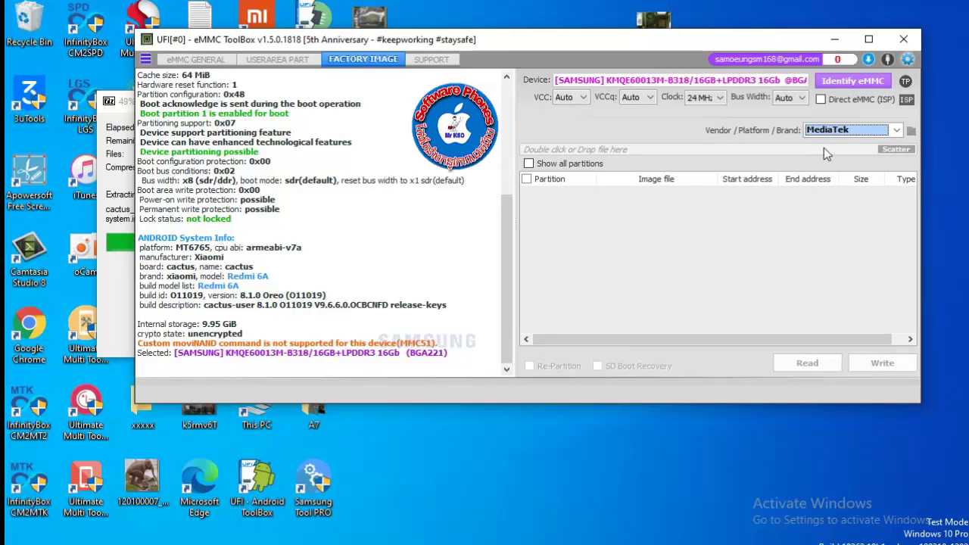
click(896, 150)
double_click(337, 152)
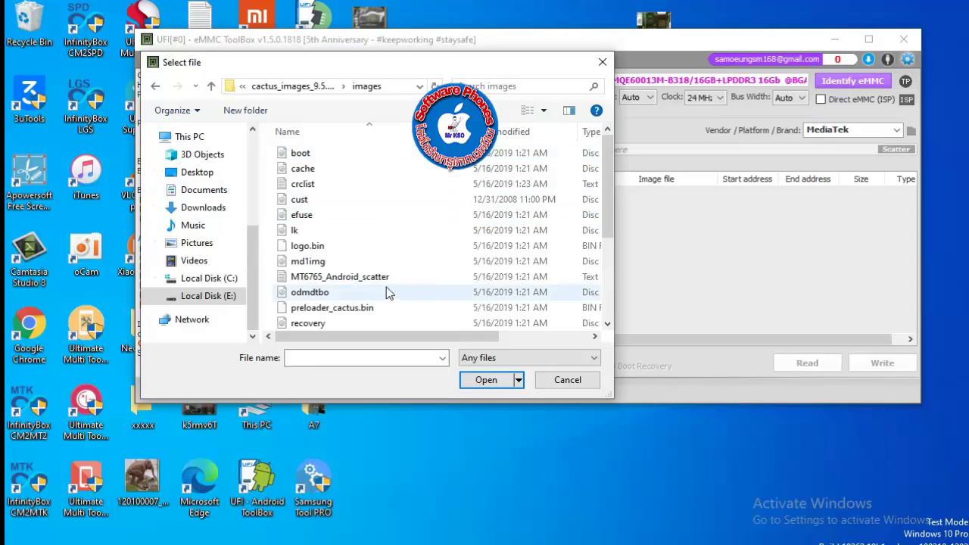
click(355, 277)
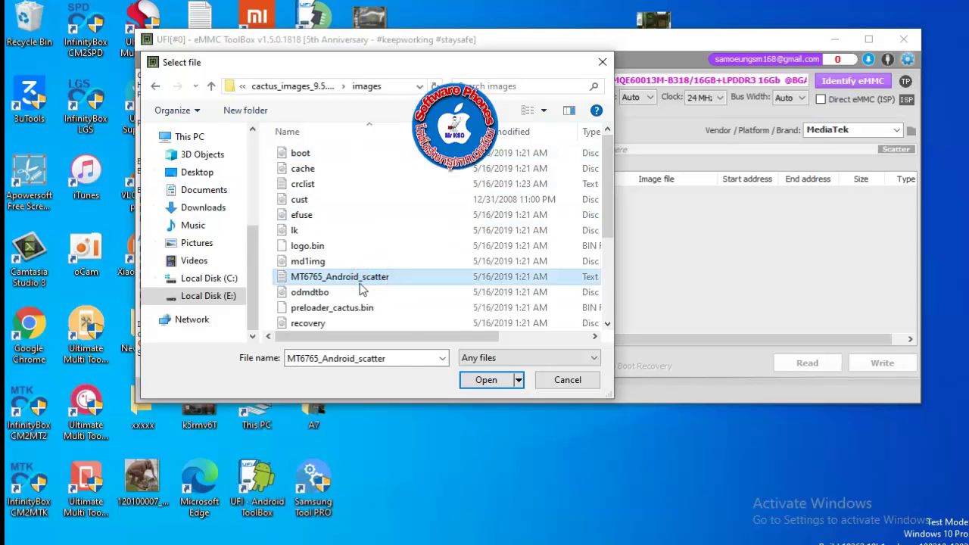
click(487, 379)
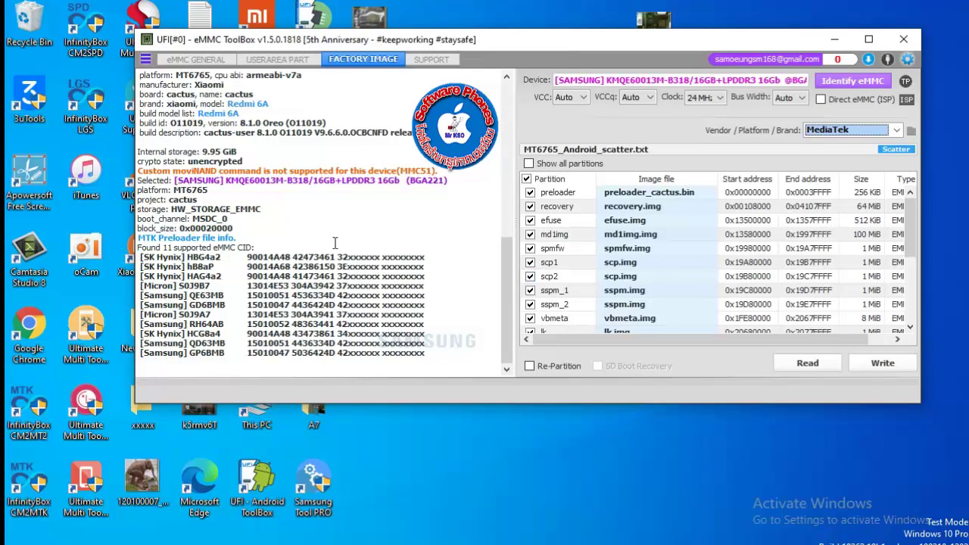
Write the checked partitions of the loaded MediaTek factory image to the eMMC.
scroll(240, 228, up, 10)
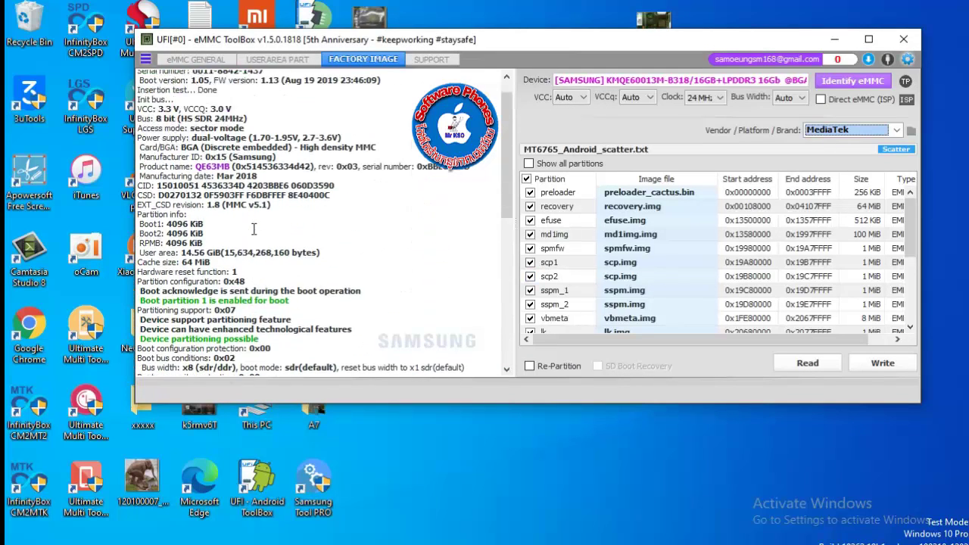
scroll(254, 229, down, 10)
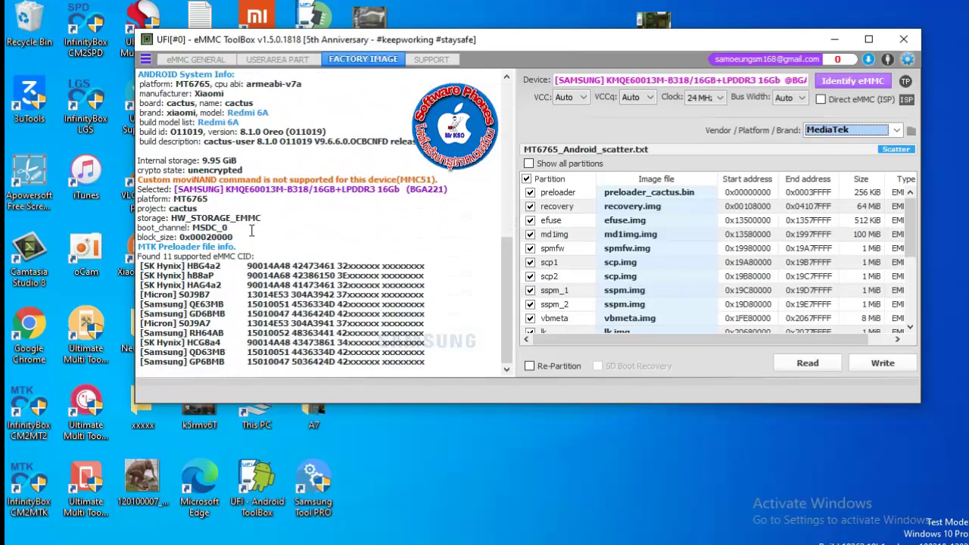
scroll(251, 231, up, 6)
scroll(251, 230, down, 6)
click(899, 365)
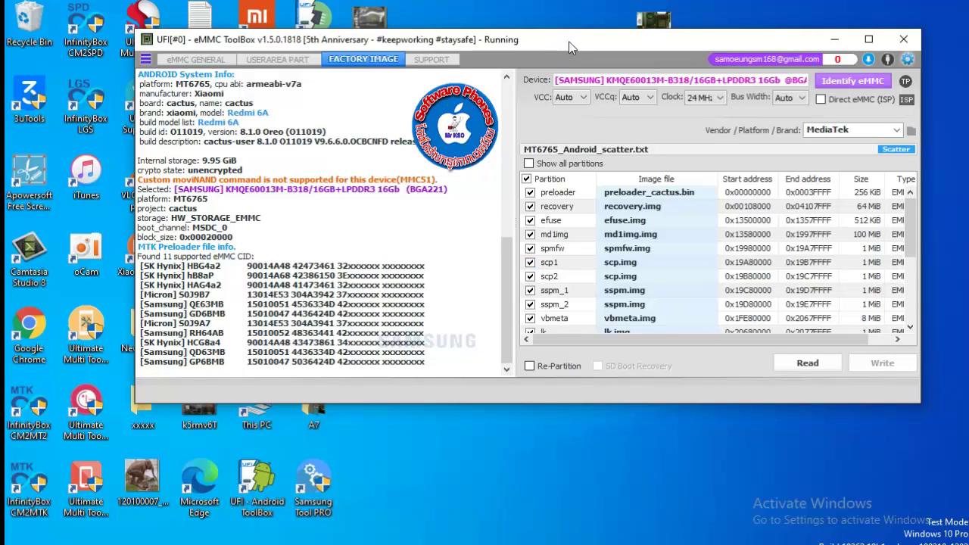
drag(571, 47, 534, 89)
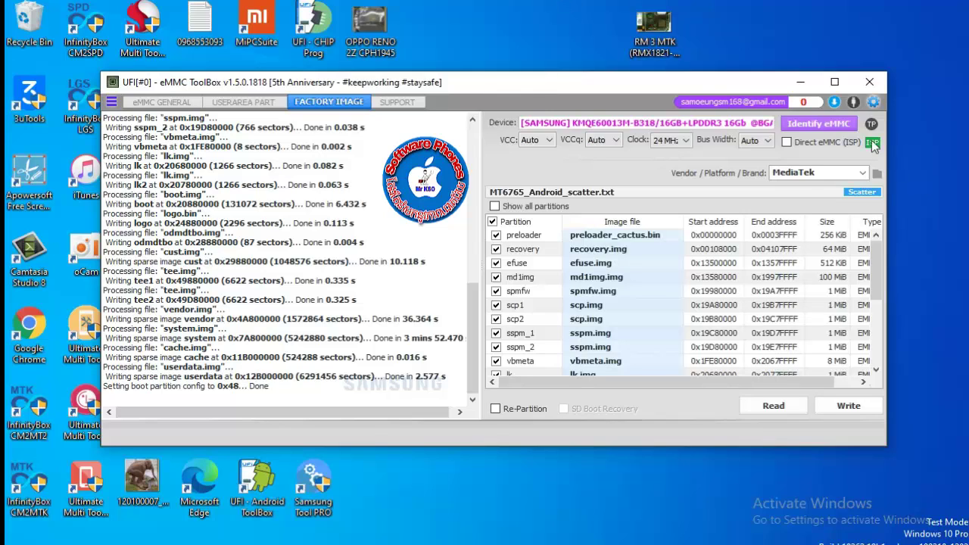
Identify the flashed eMMC again and check its build description and internal storage.
click(836, 126)
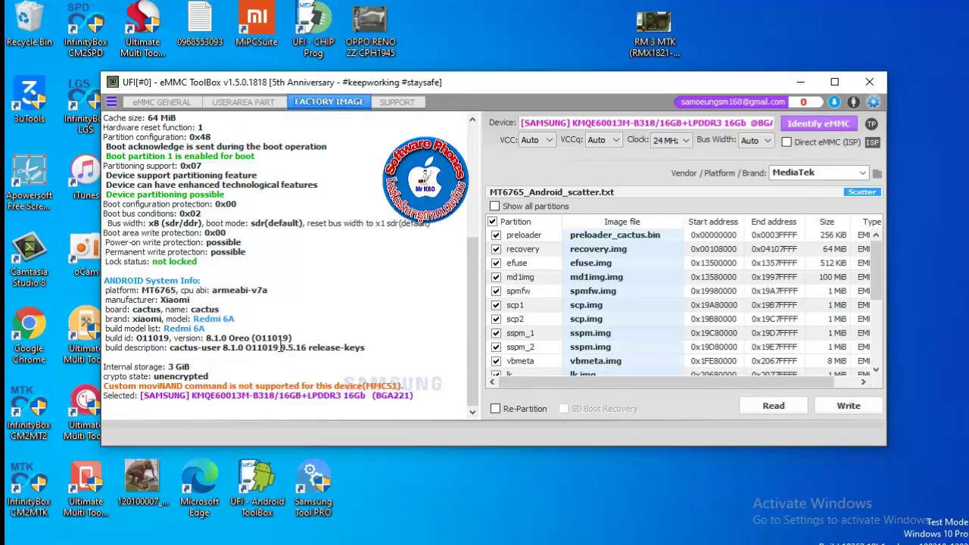
drag(280, 347, 307, 355)
click(381, 300)
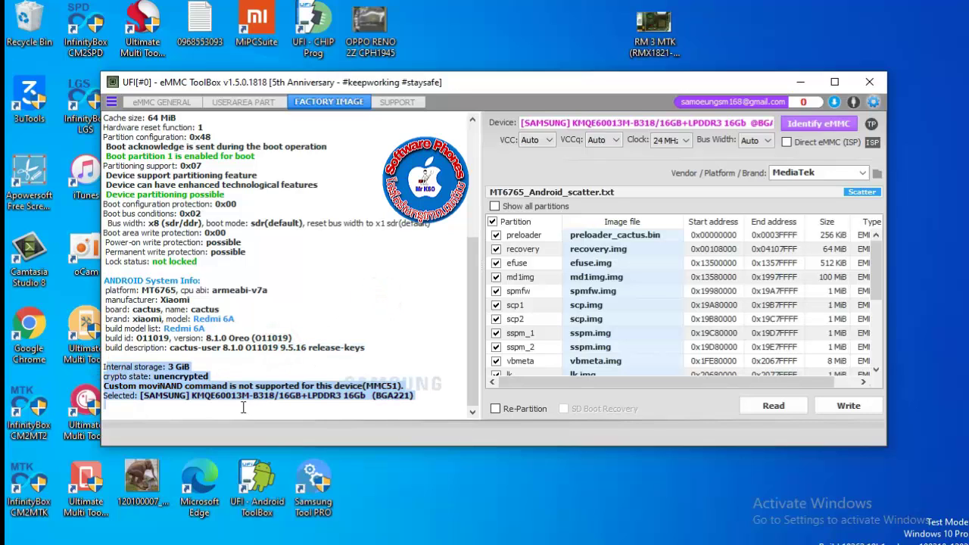
Run the Factory Reset special task on the eMMC's user area.
click(254, 102)
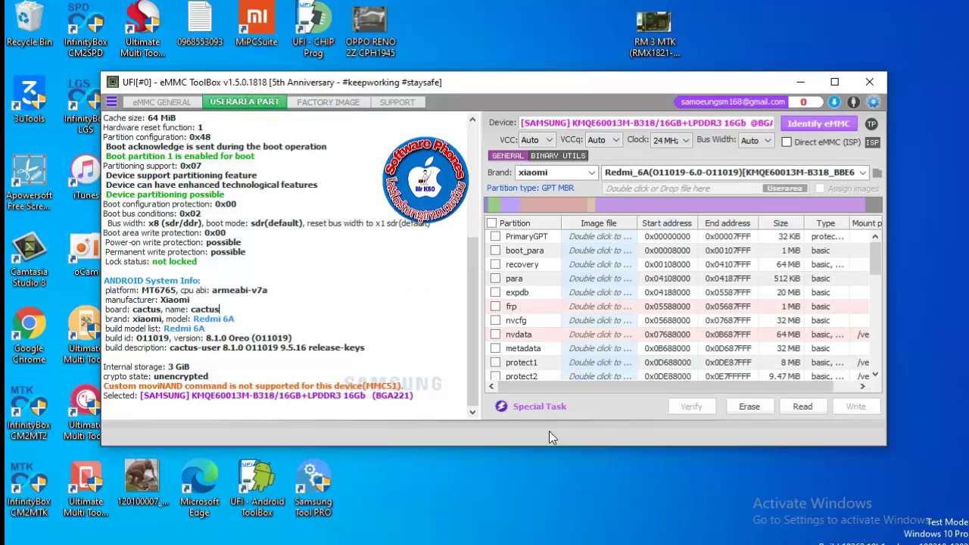
click(539, 406)
click(557, 477)
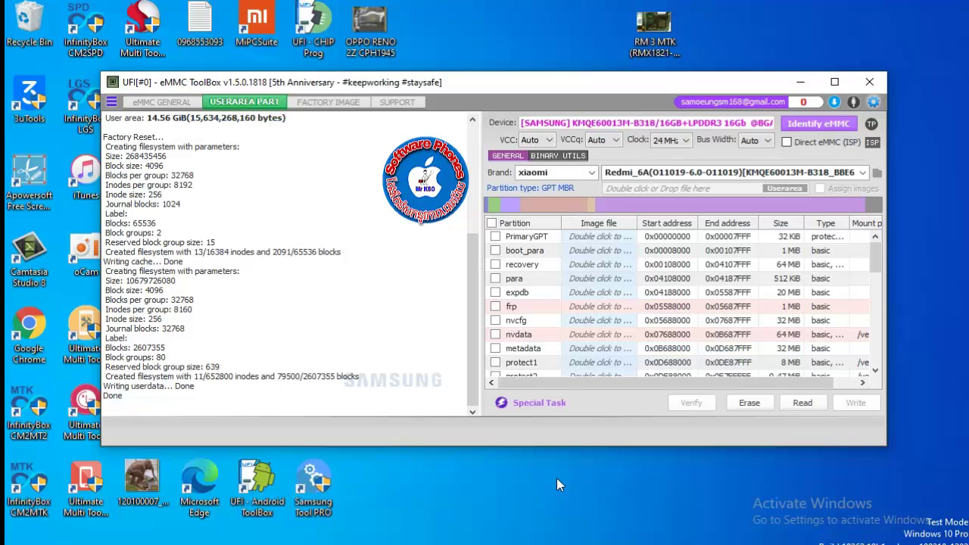
Identify the eMMC after the factory reset and review the build version, internal storage and Android system info.
click(819, 123)
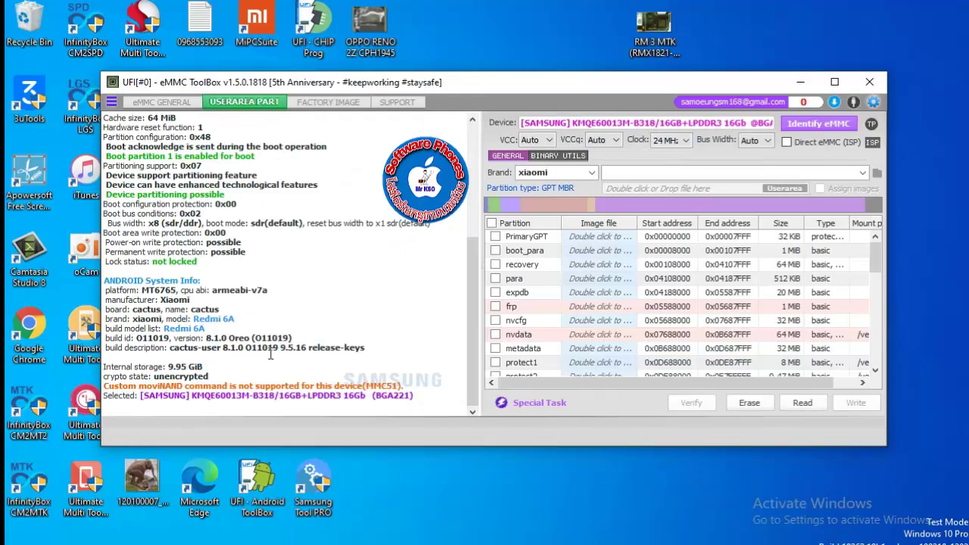
drag(280, 351, 304, 351)
click(250, 360)
drag(104, 361, 340, 405)
click(414, 286)
drag(106, 278, 334, 408)
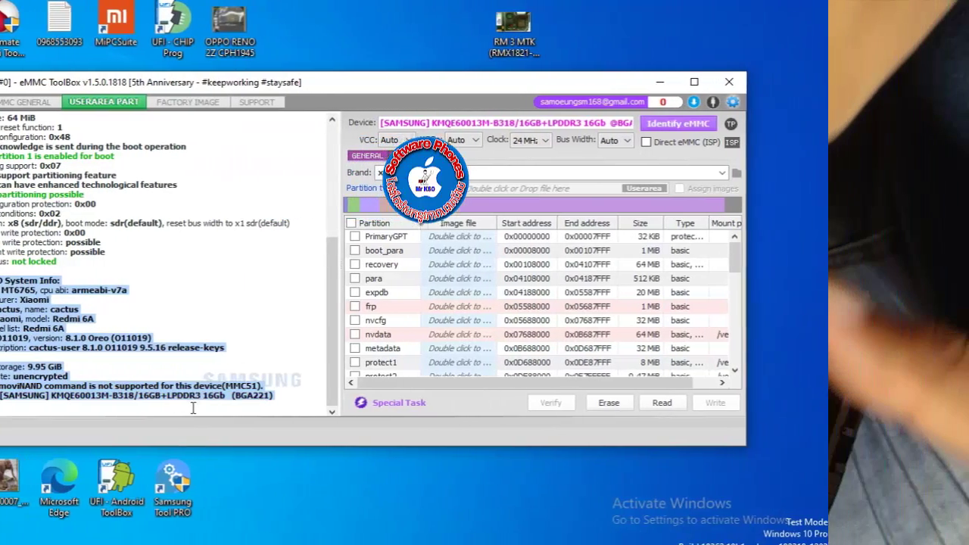
click(271, 313)
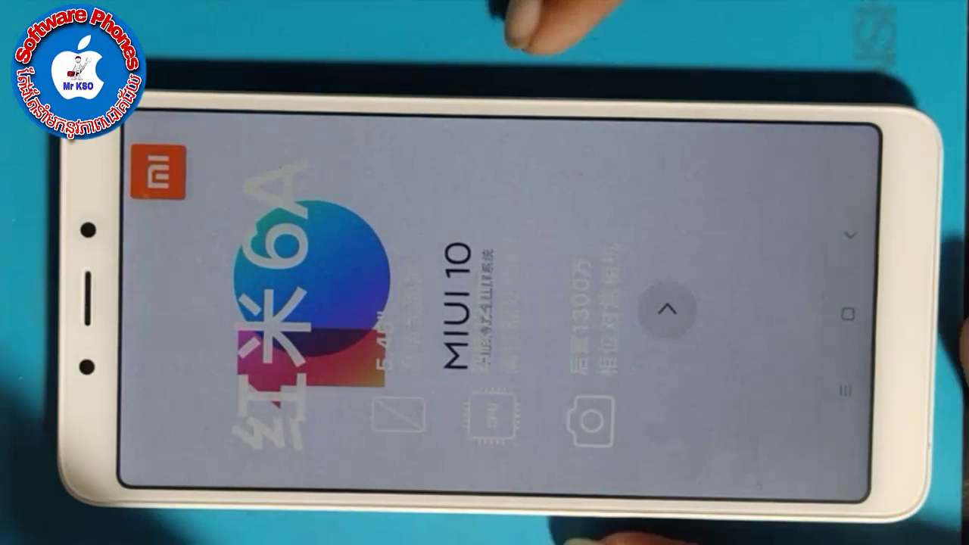
click(658, 311)
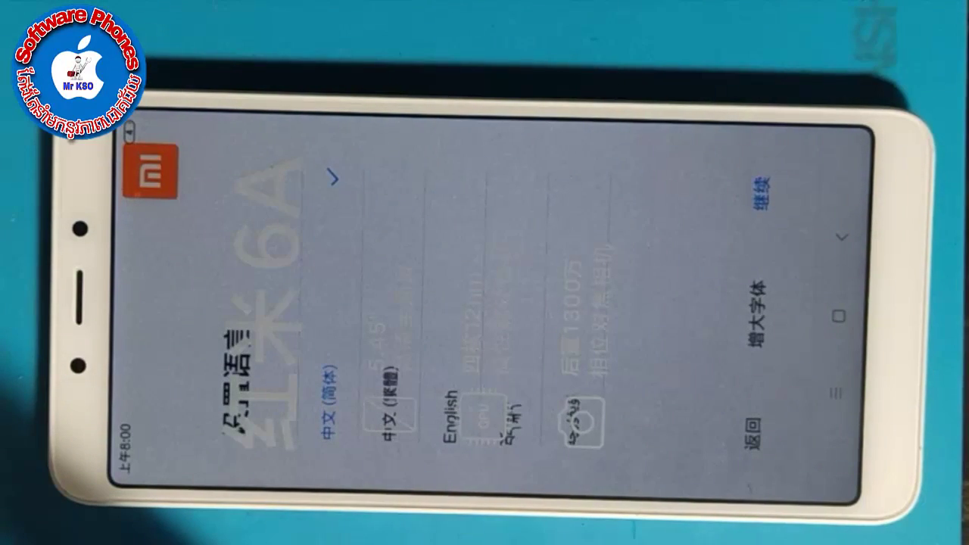
click(454, 227)
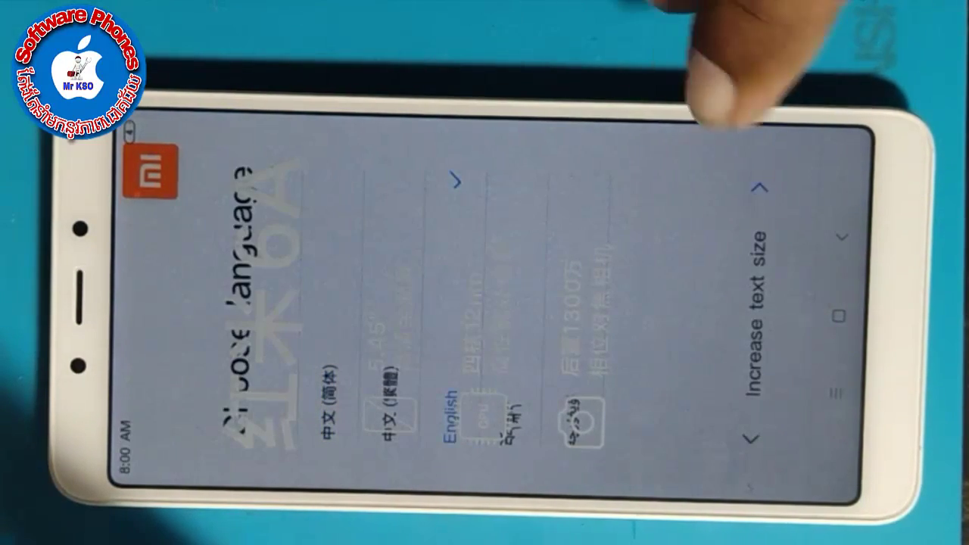
click(759, 188)
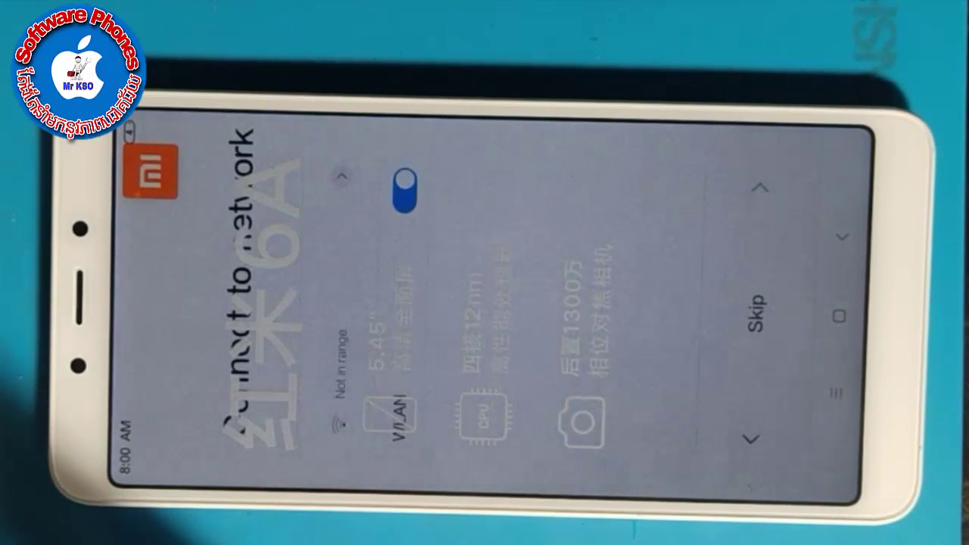